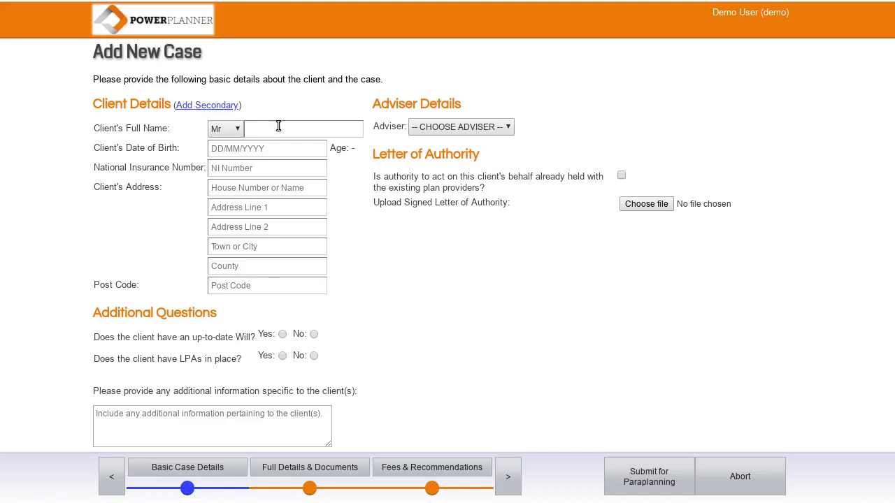
Step: Enter the client's full name, date of birth and National Insurance number
click(354, 133)
text(Thomas Test)
key(Tab)
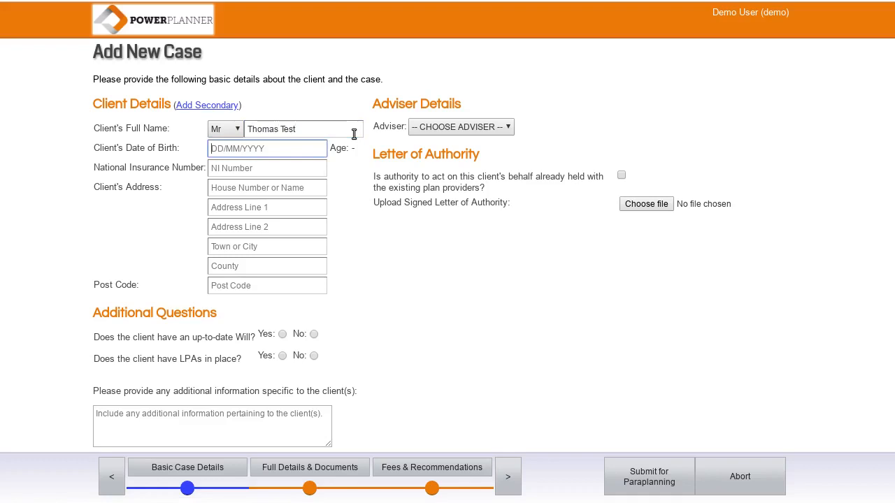
text(19/7/1978)
key(Tab)
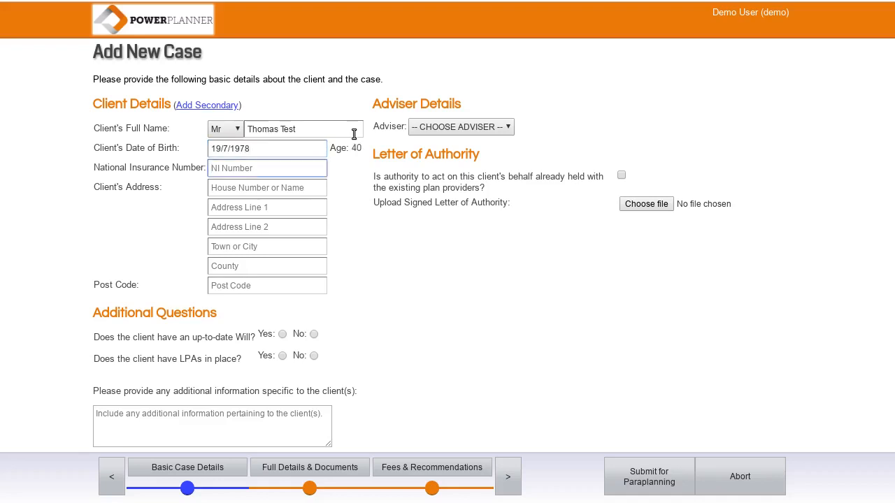
Step: Fill in the two address lines as 'test' and enter the client's post code
key(Tab)
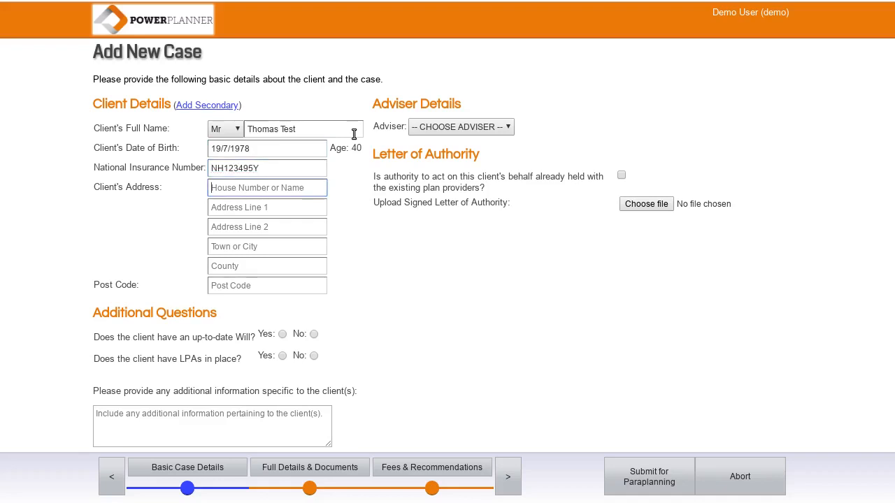
text(test)
key(Tab)
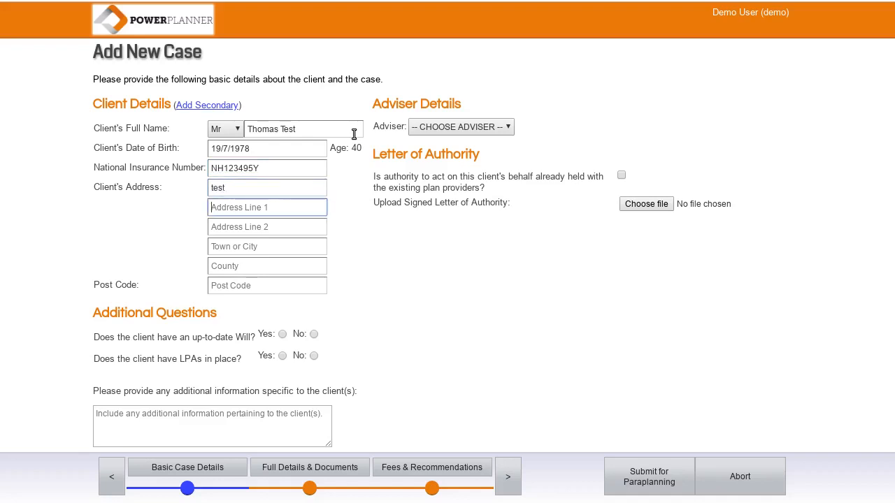
text(test)
click(236, 288)
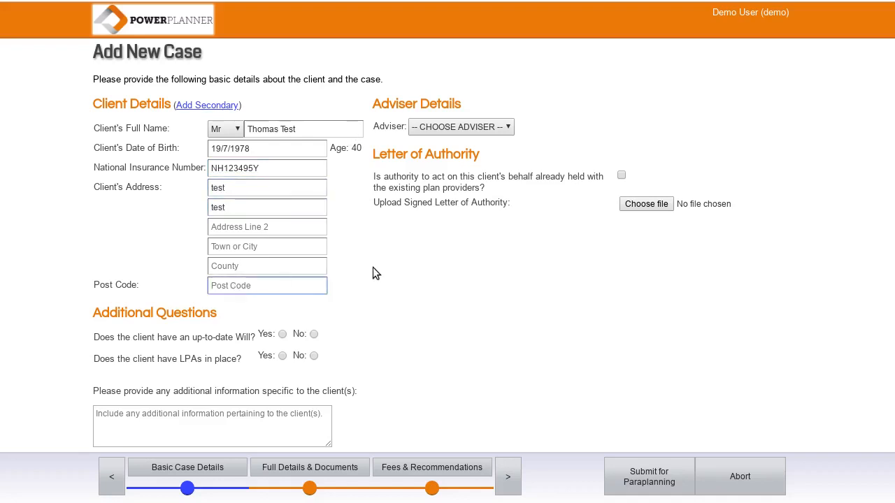
text(LA10 6AG)
Step: Pick the case adviser from the Adviser list and tick that authority is already held with providers
click(467, 128)
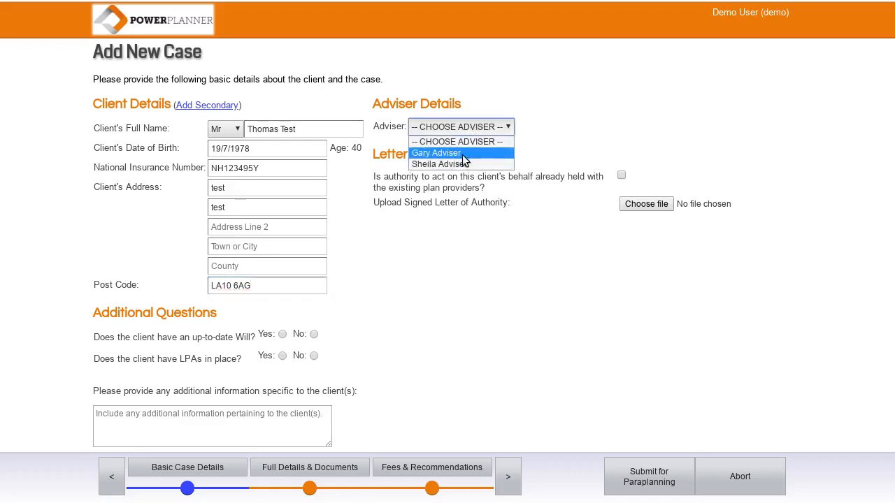
click(455, 164)
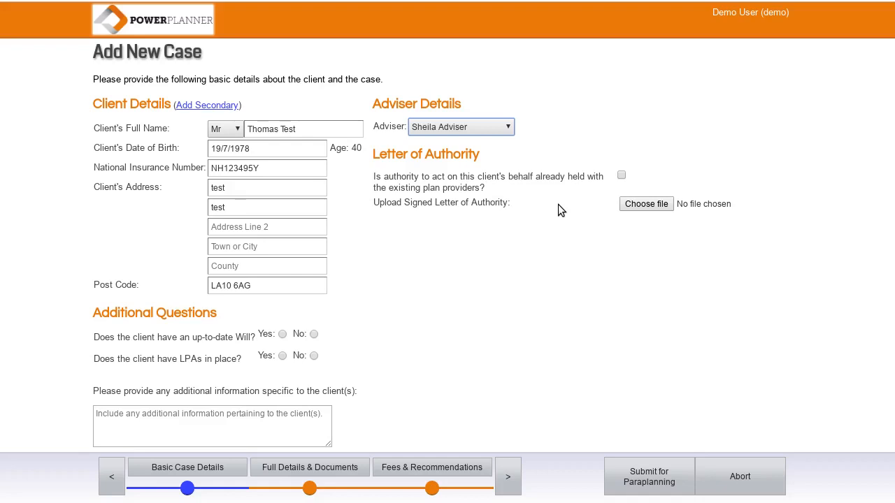
click(623, 176)
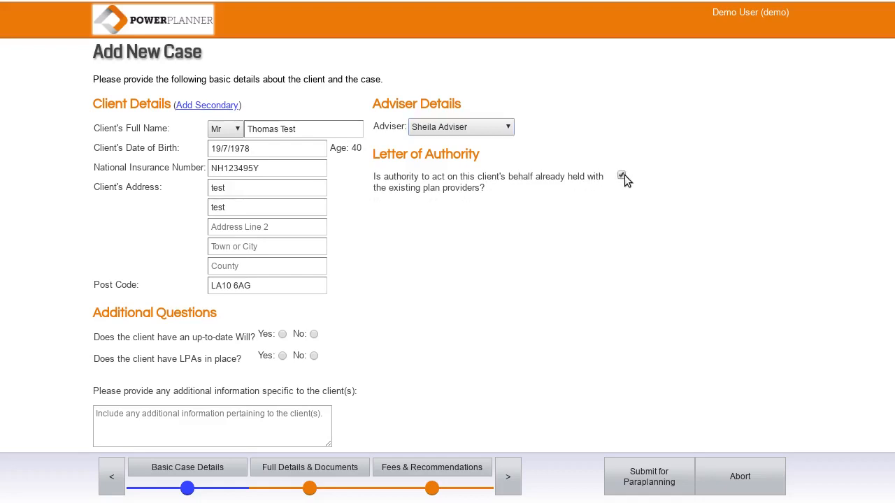
Step: Answer Yes to both the up-to-date Will and LPAs in place questions
scroll(480, 312, down, 3)
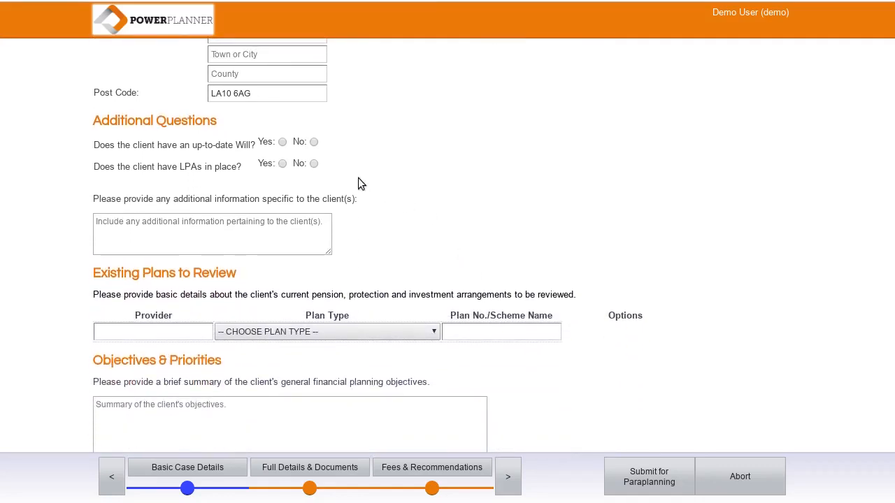
click(282, 143)
click(282, 165)
click(270, 237)
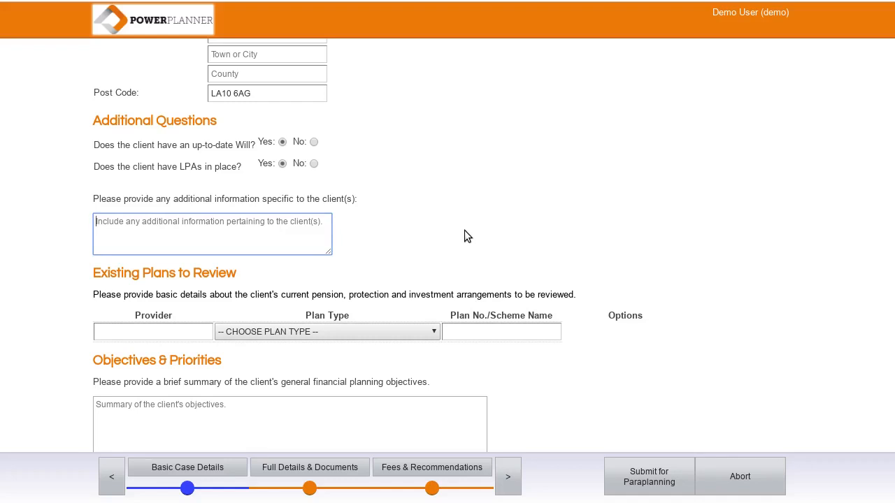
scroll(464, 235, down, 2)
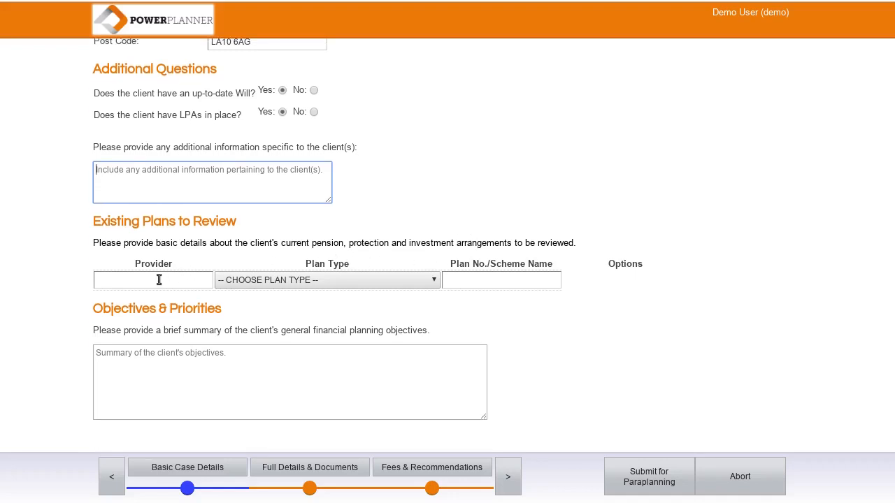
click(159, 279)
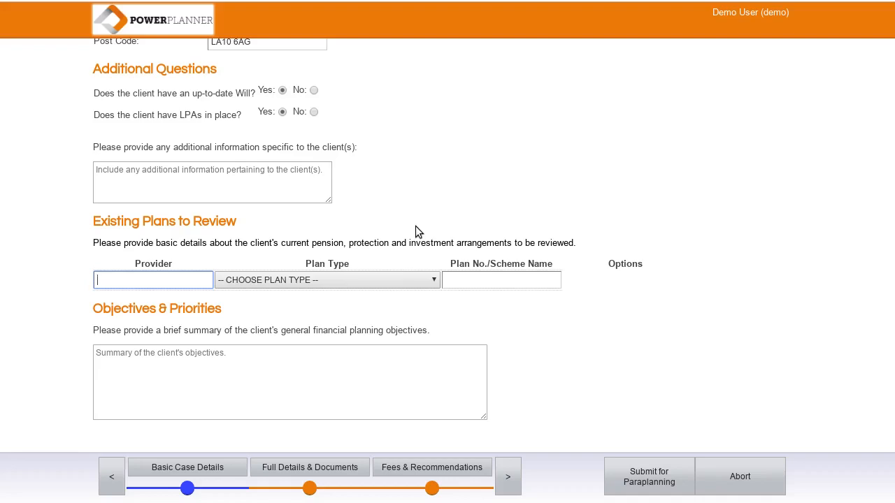
Step: Add a Standard Life Group Personal Pension Plan with its plan number as an existing plan
text(Standard Life)
click(389, 281)
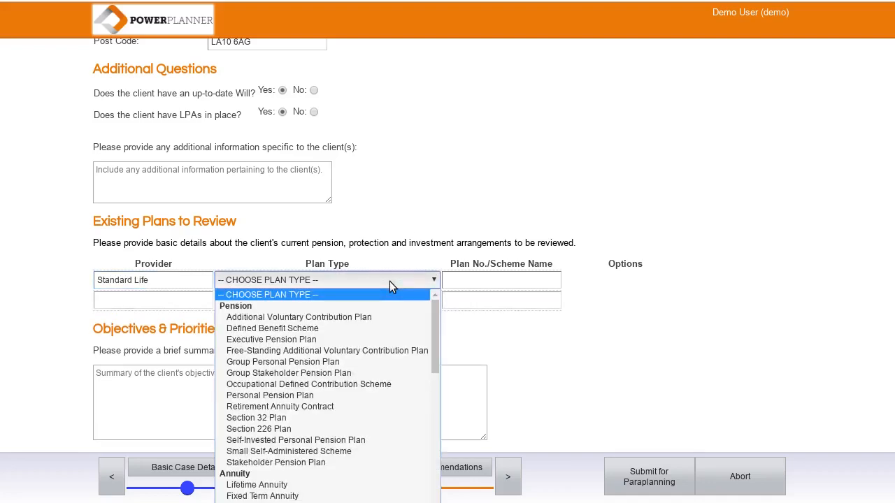
click(328, 362)
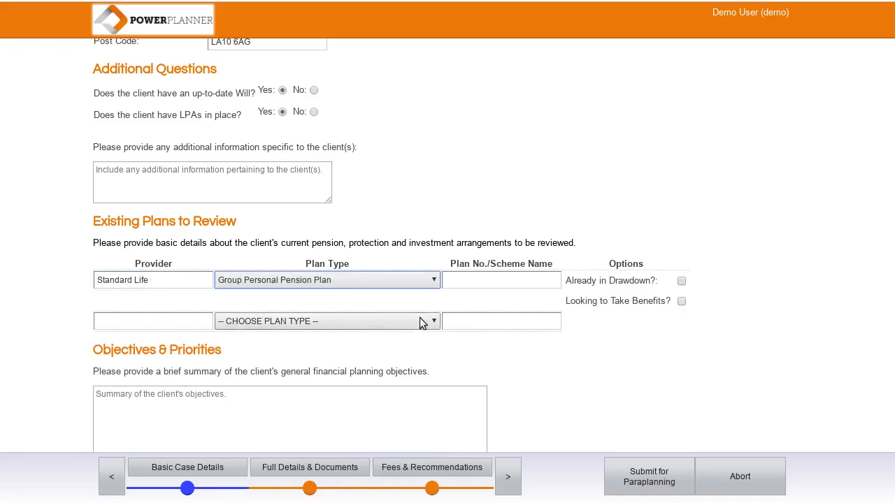
click(503, 280)
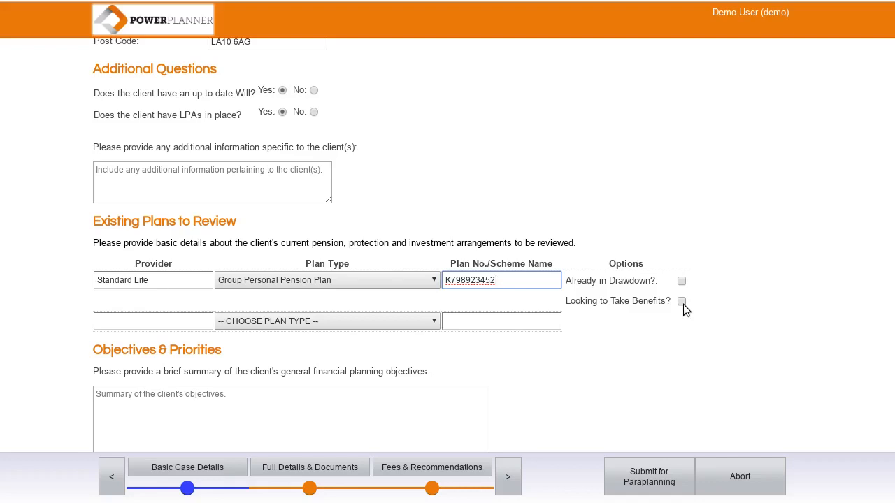
scroll(684, 308, down, 1)
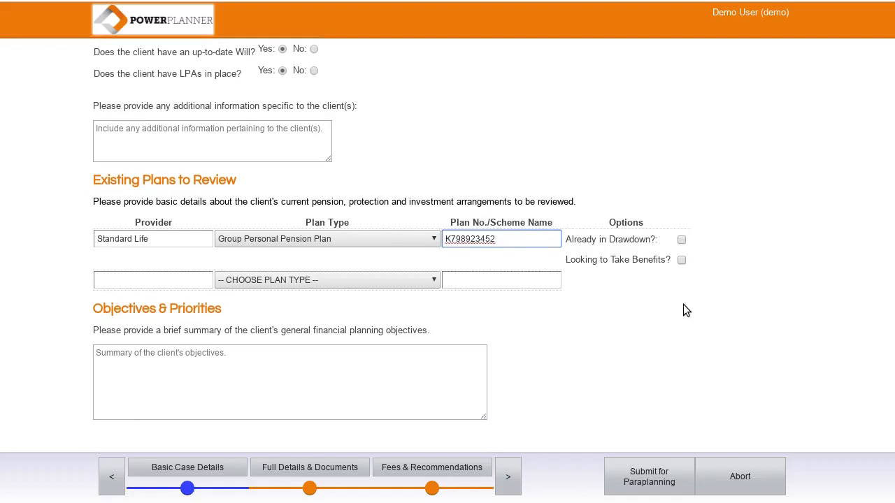
click(336, 372)
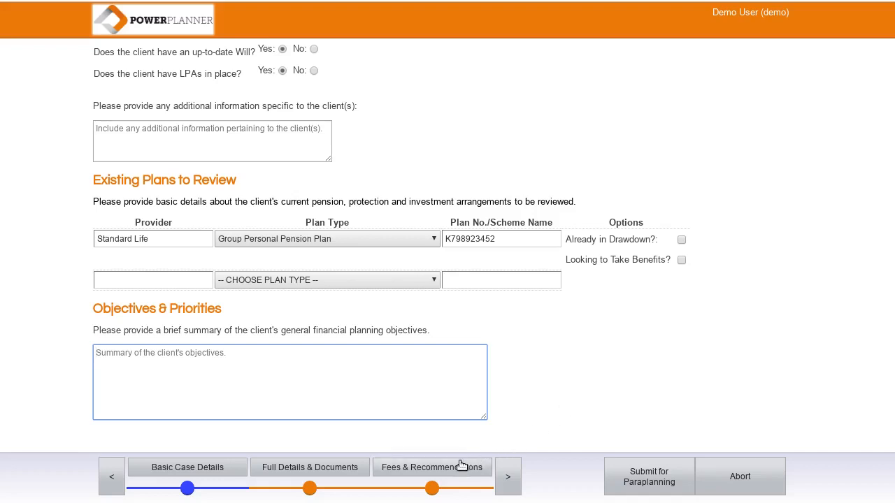
Step: On Case Details, set Attitude to Risk to 5, status Self Employed, employer name 'bricklayer'
click(508, 476)
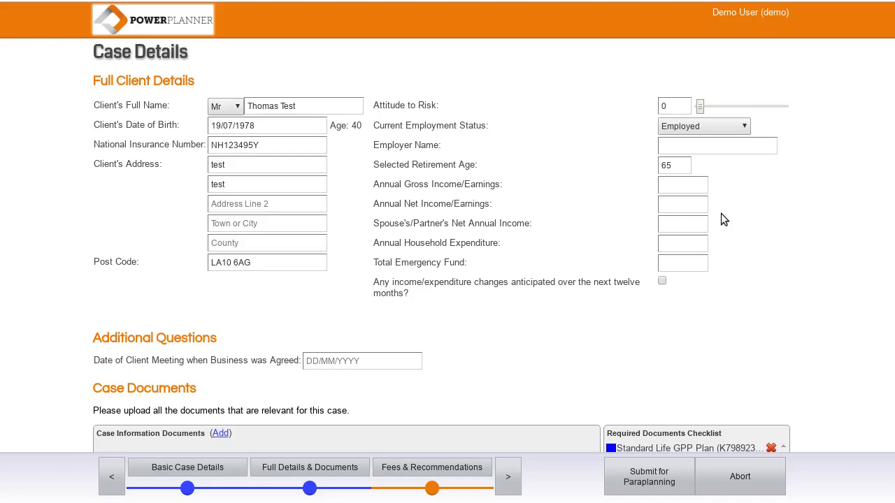
click(740, 105)
click(722, 128)
click(710, 152)
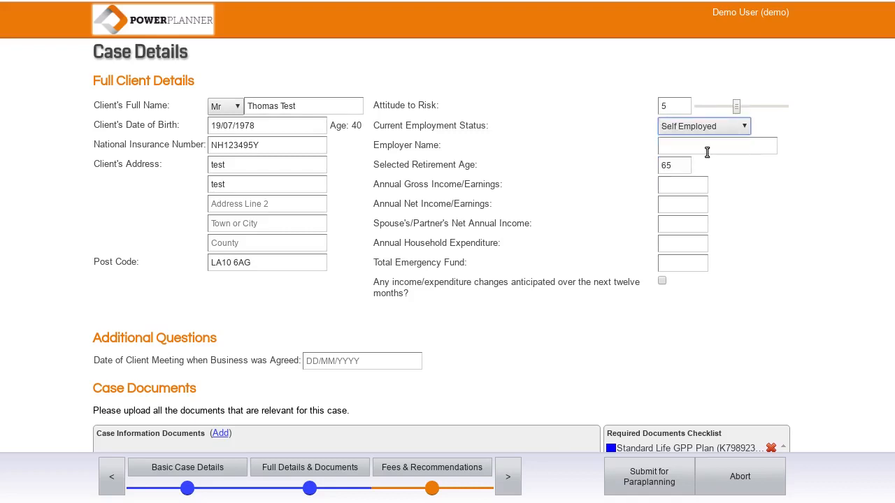
click(706, 152)
text(b)
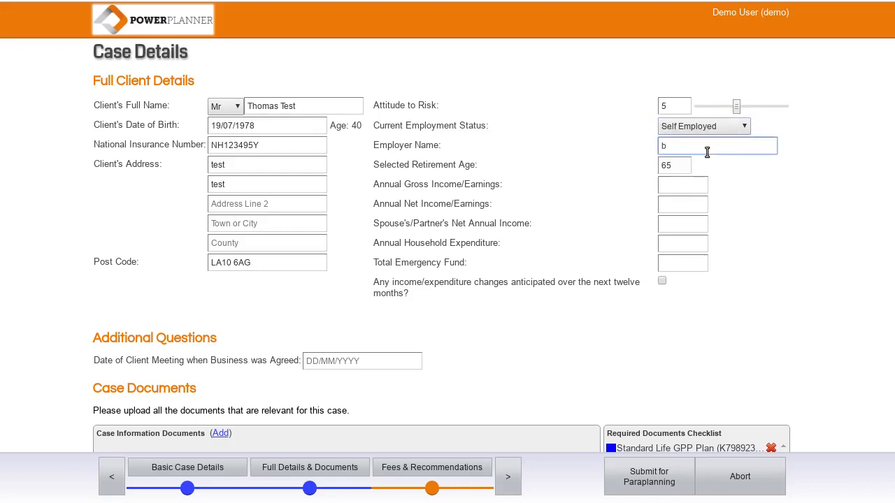
text(ricklayer)
Step: Enter 31/05/19 as the Date of Client Meeting
scroll(540, 304, down, 5)
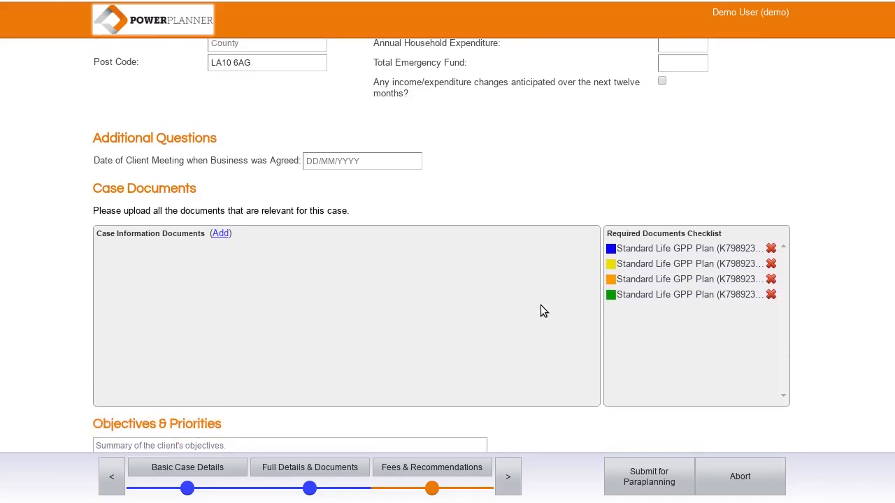
click(336, 161)
scroll(532, 200, down, 2)
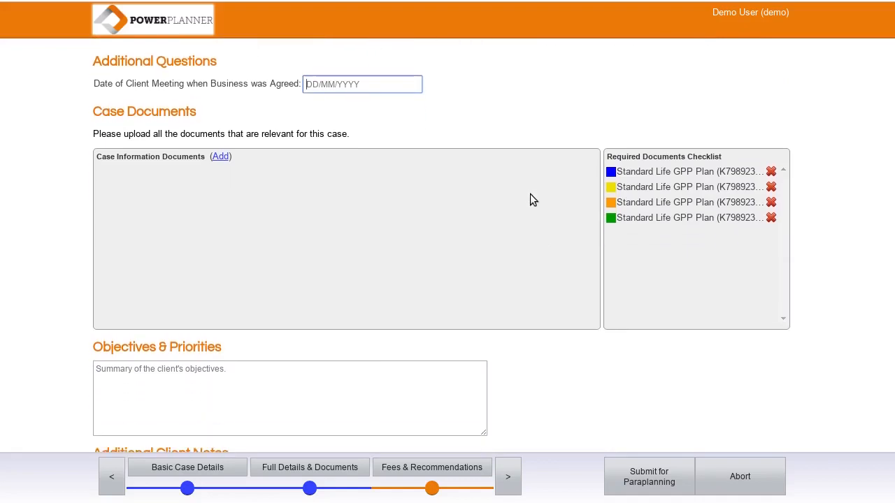
text(31/05/19)
Step: Attach Standard Life valuation.pdf as Valuation and Fund Breakdown for the Standard Life GPP
click(220, 157)
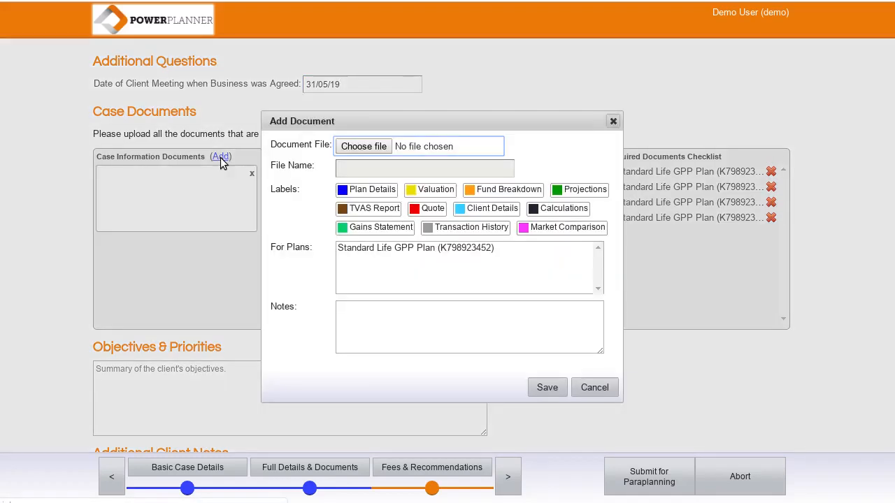
click(365, 146)
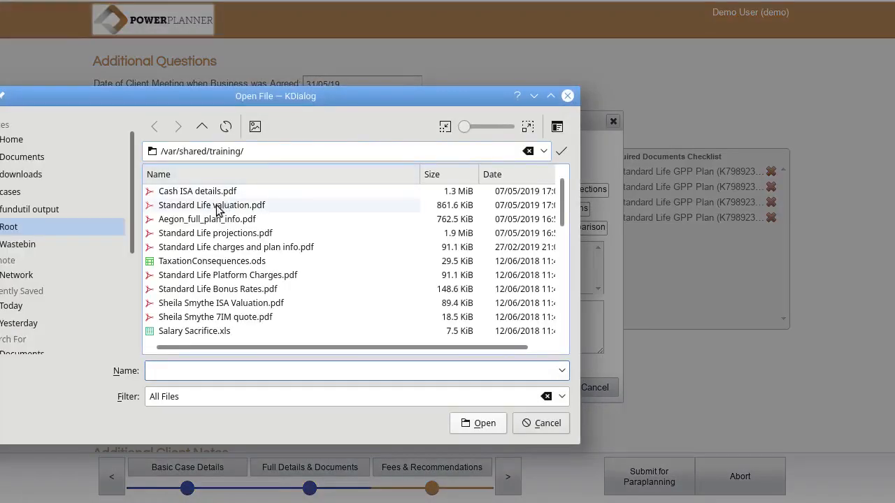
double_click(216, 206)
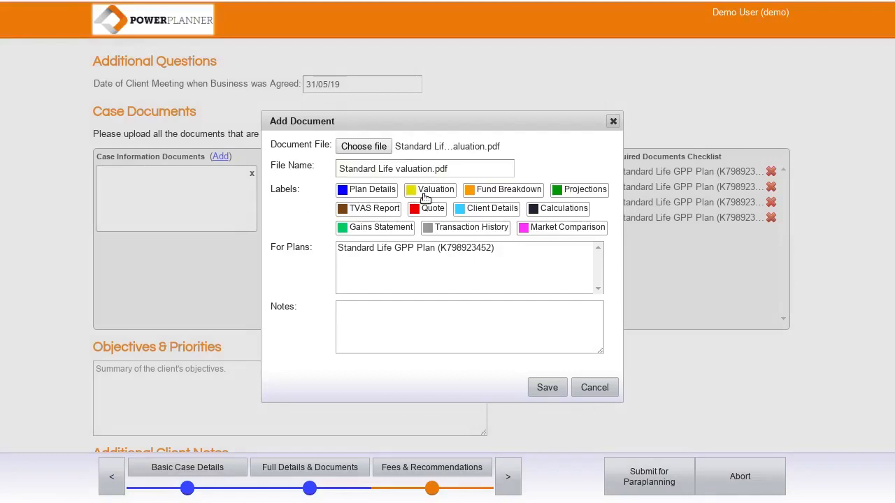
click(425, 198)
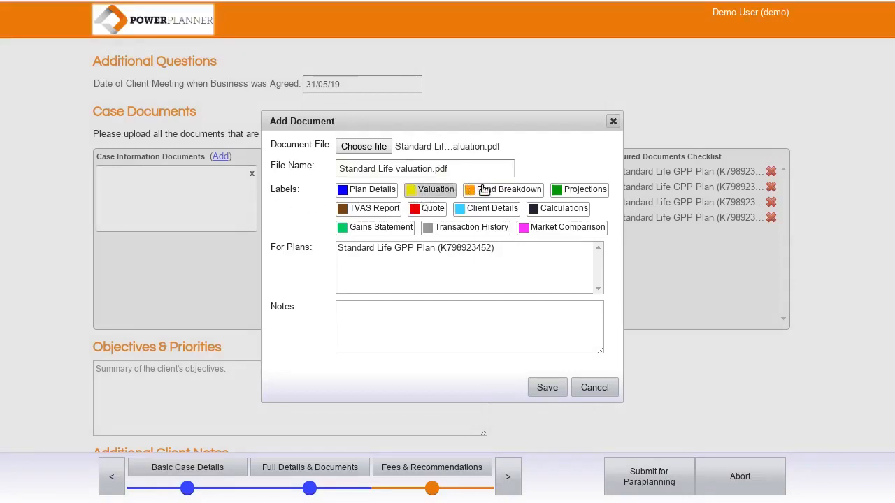
click(508, 193)
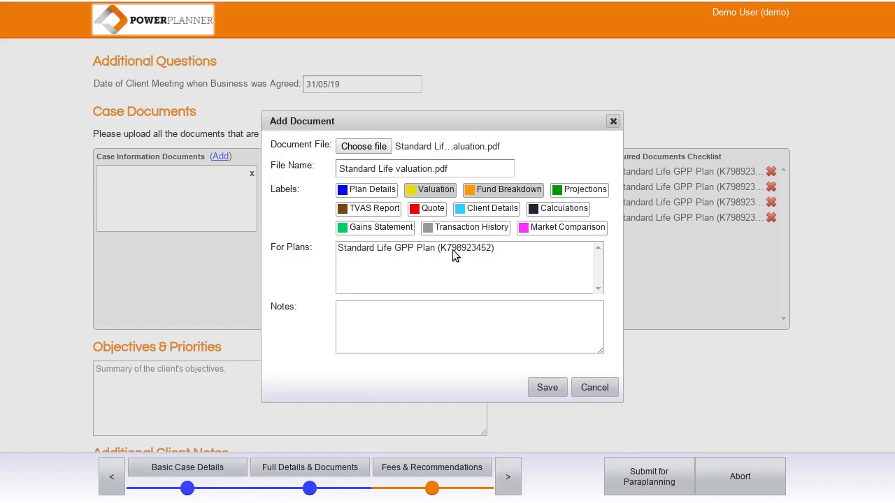
click(417, 249)
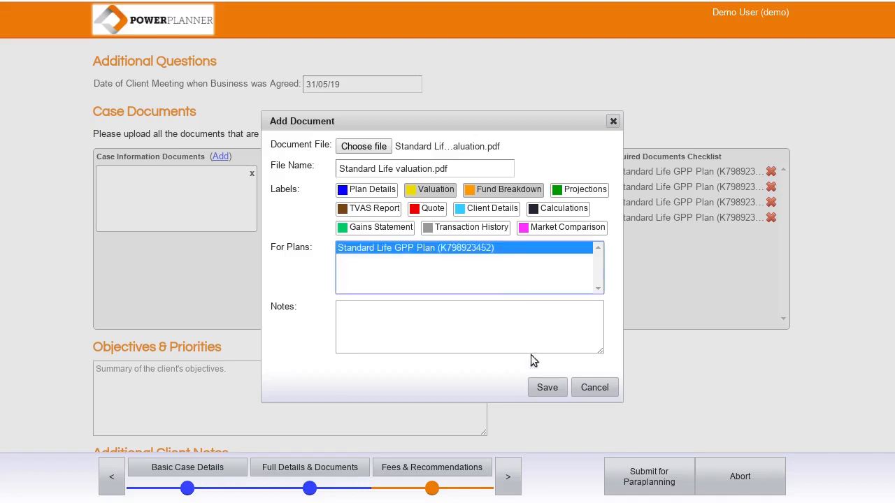
click(548, 389)
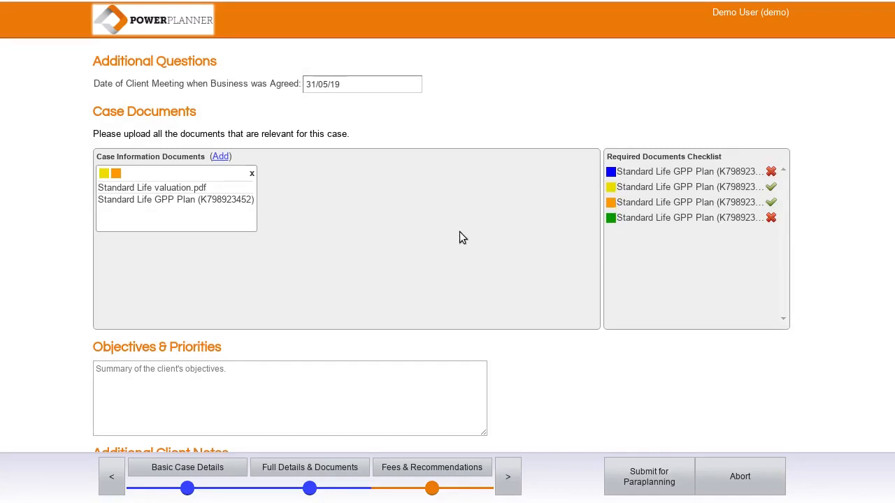
Step: Attach Standard Life projections.pdf as Projections for the Standard Life GPP plan
click(219, 158)
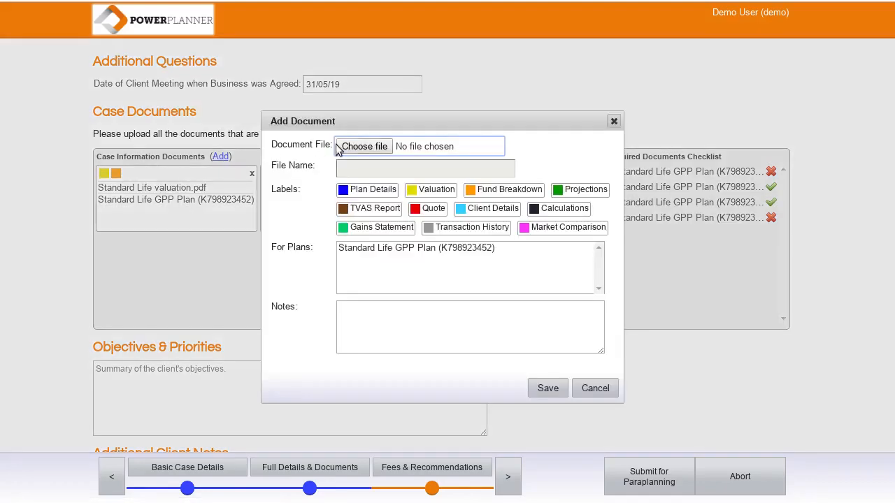
click(378, 146)
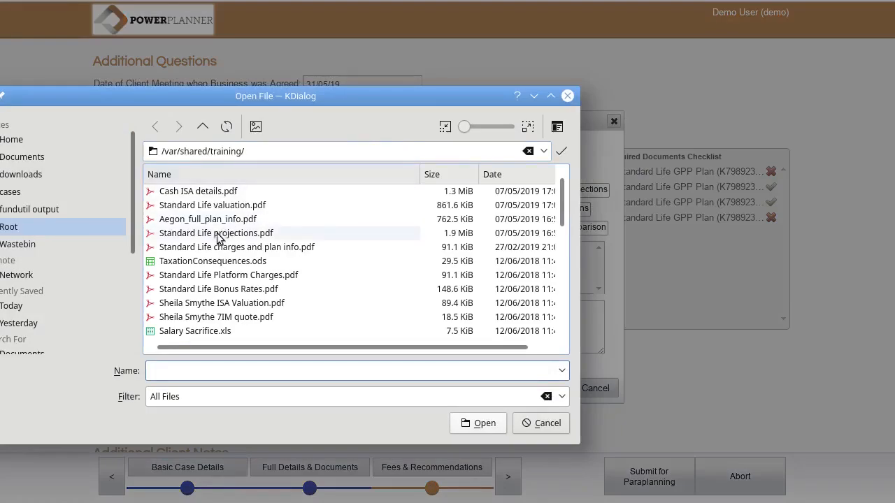
double_click(215, 234)
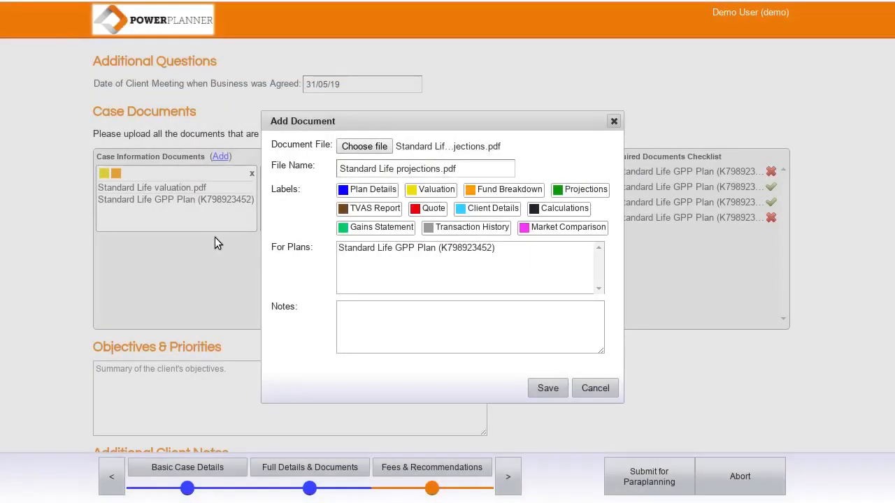
click(560, 194)
click(425, 249)
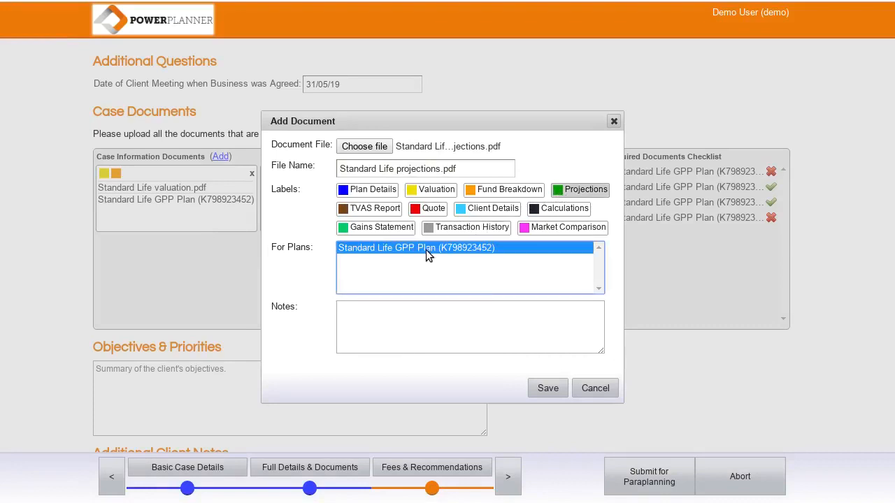
click(538, 387)
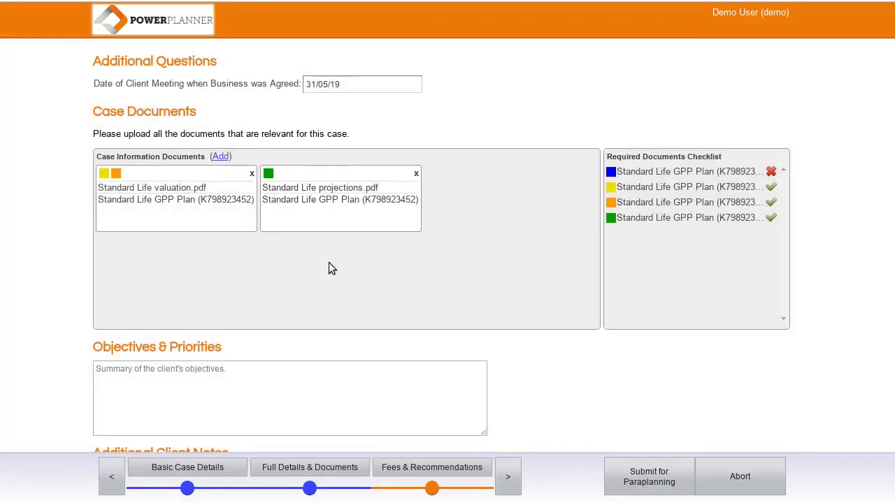
Step: Attach Standard Life charges and plan info.pdf as Plan Details, then advance to Recommendations
click(222, 157)
click(379, 147)
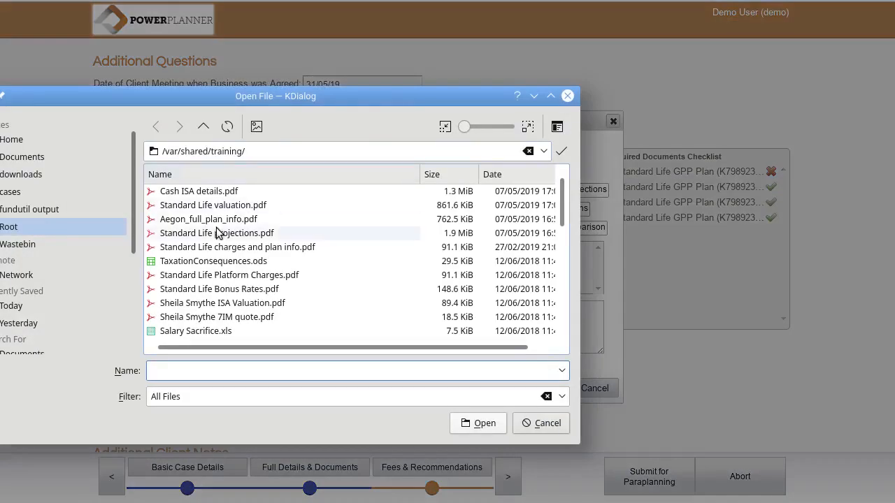
double_click(203, 246)
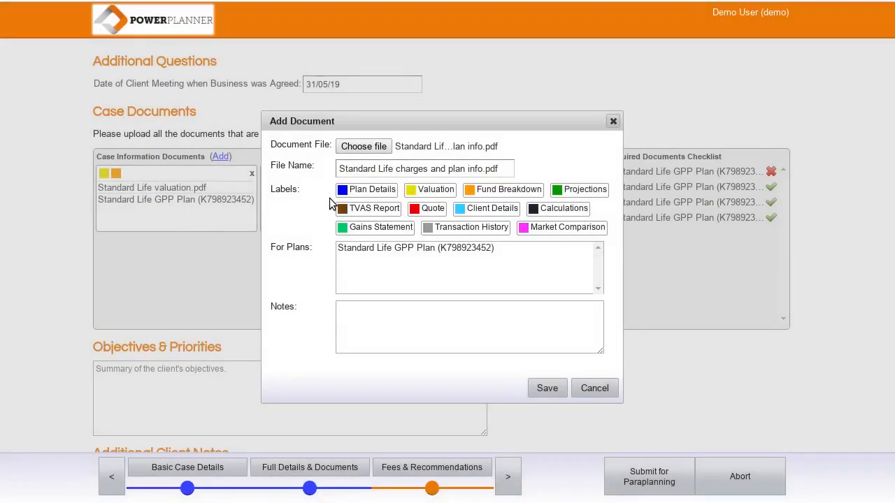
click(364, 188)
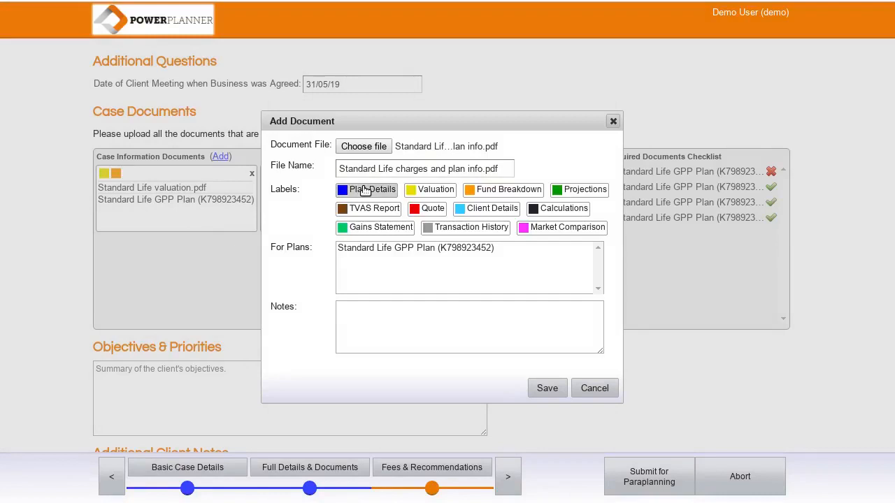
click(382, 249)
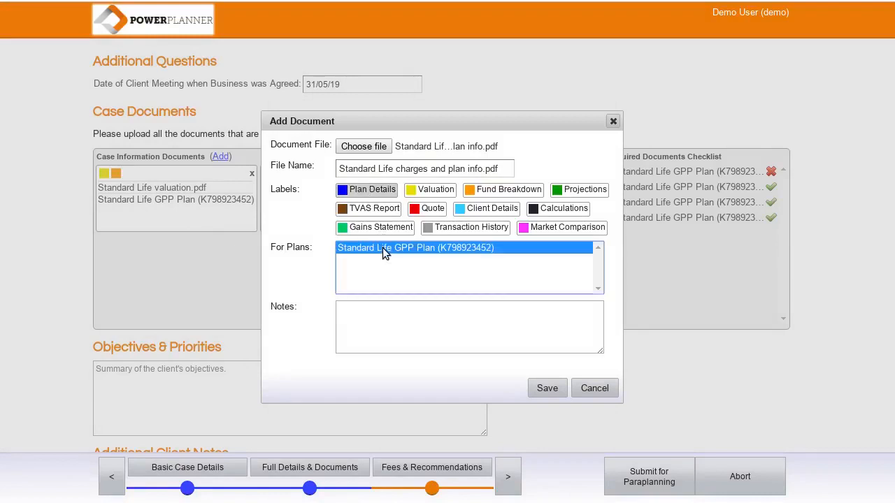
click(546, 389)
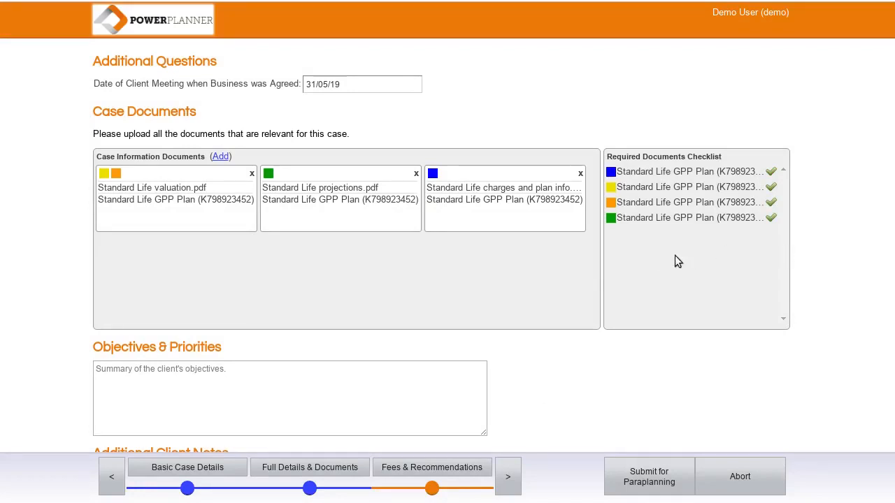
scroll(548, 368, down, 3)
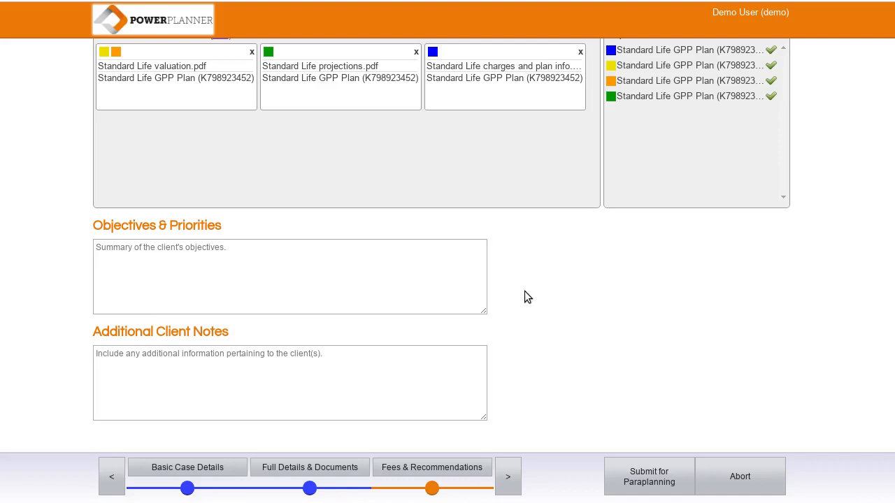
click(508, 476)
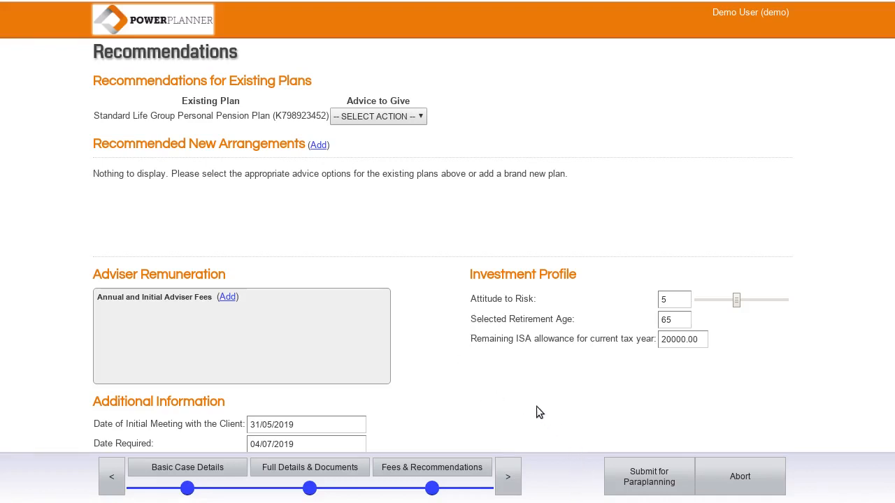
Step: Recommend Transfer of the Standard Life plan into a new Prudential Personal Pension Plan
click(388, 118)
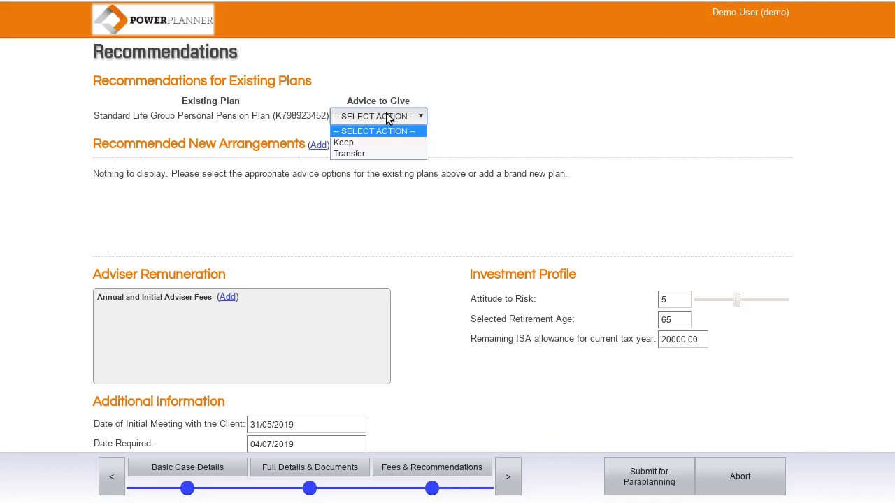
click(381, 153)
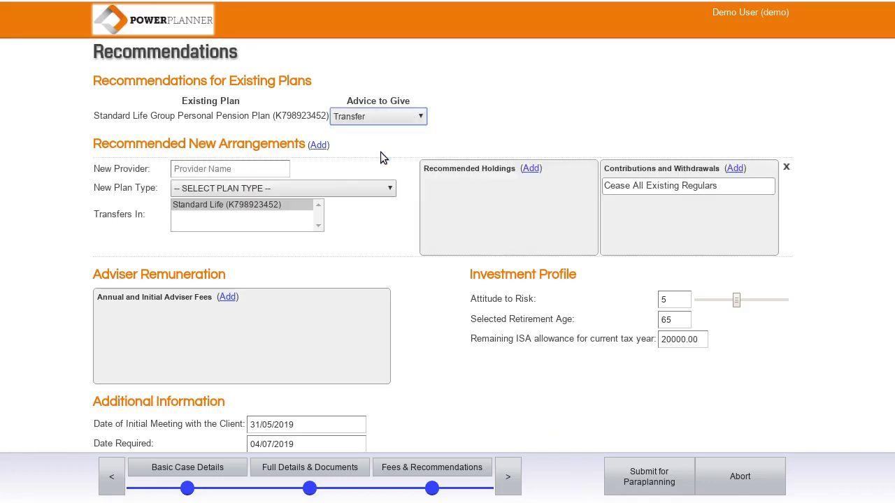
click(240, 168)
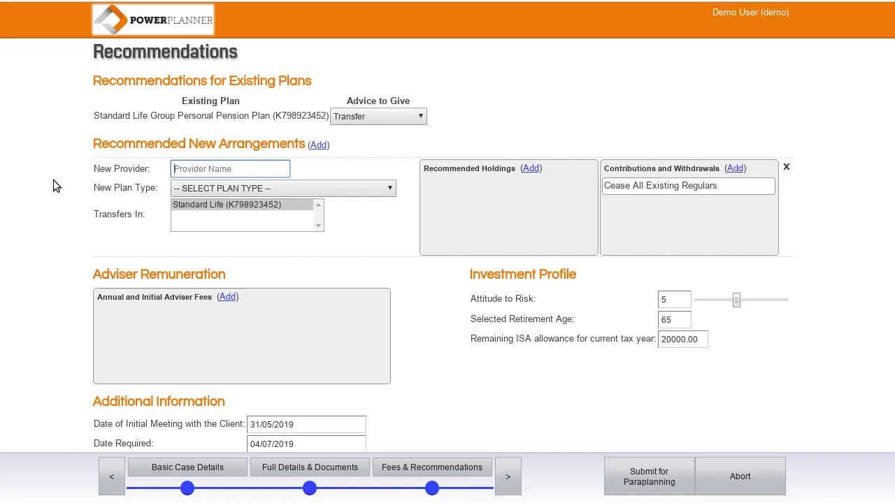
text(Prude)
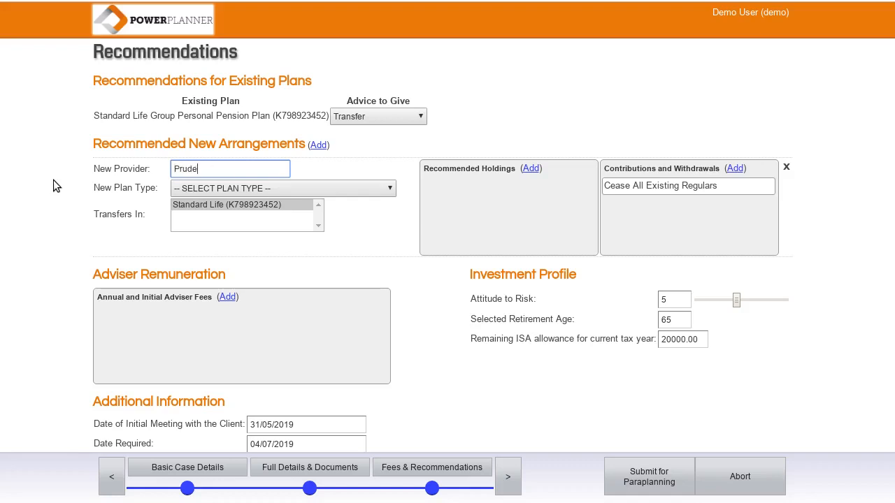
text(ntial)
click(245, 190)
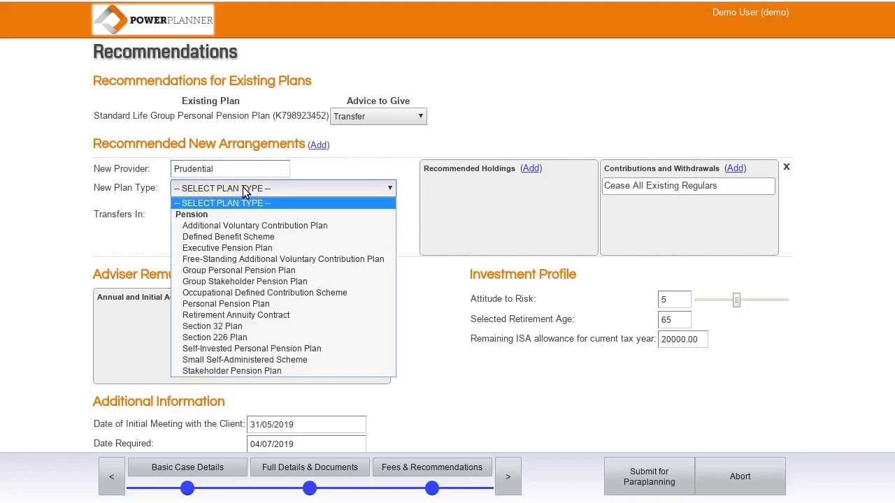
click(240, 306)
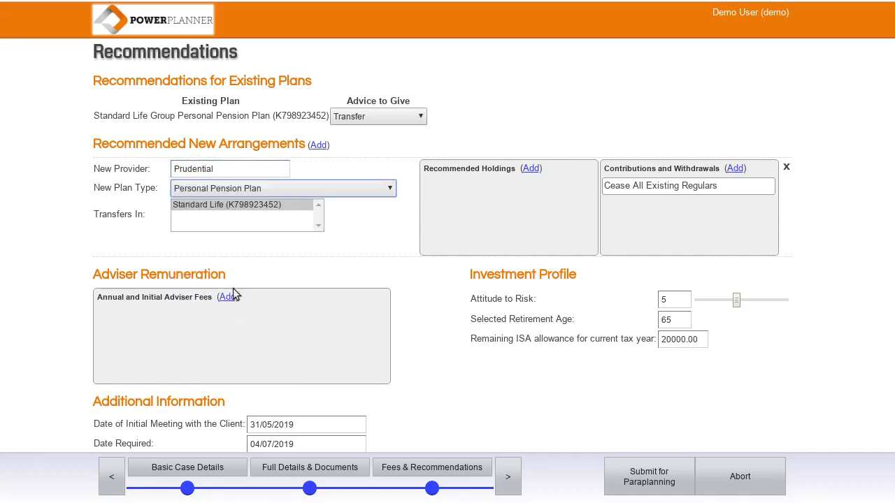
click(211, 204)
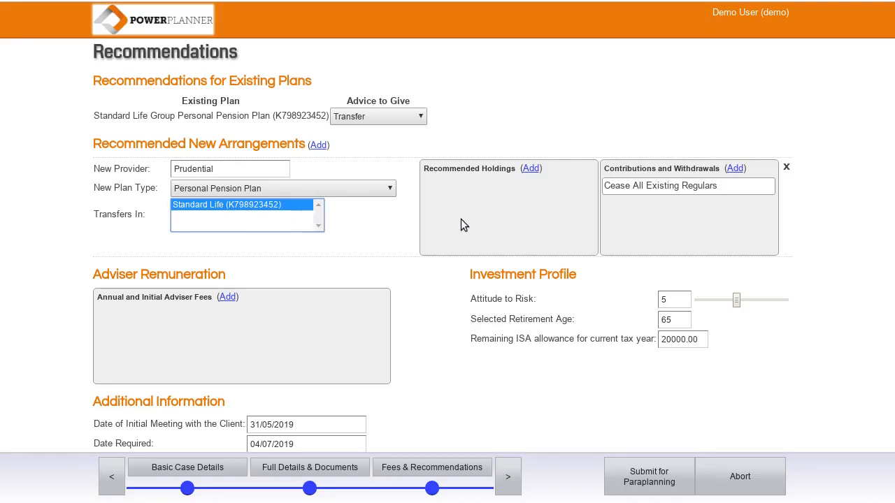
Step: Add a 100% Managed Fund holding to the recommended Prudential plan
click(531, 169)
click(494, 185)
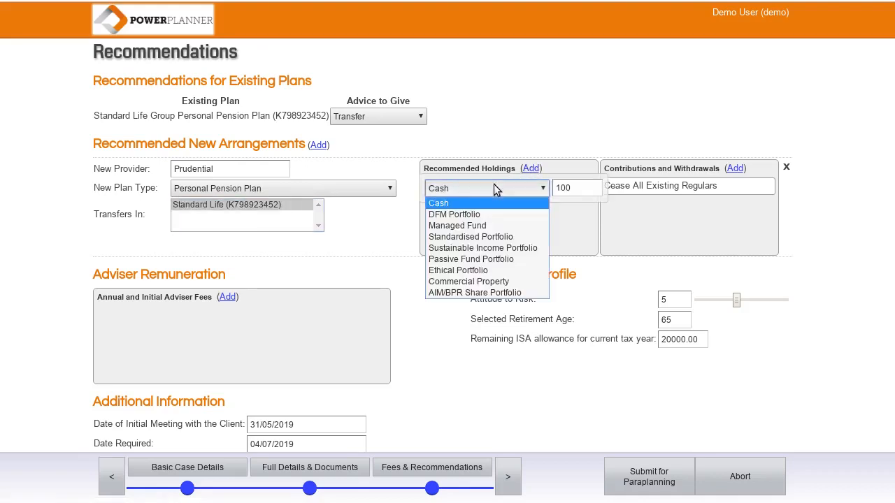
click(467, 226)
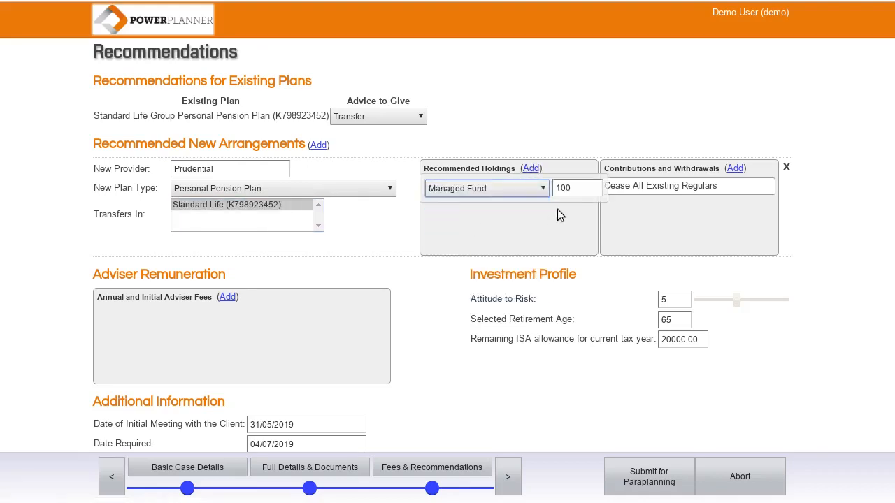
click(546, 223)
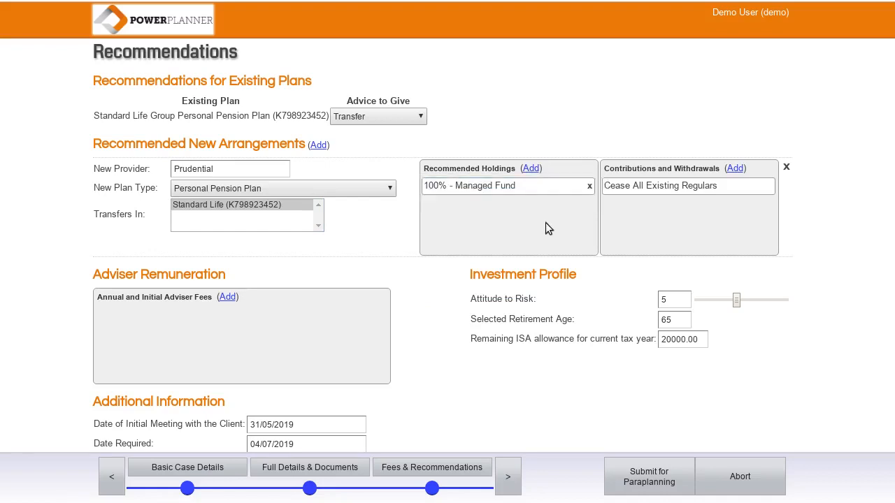
Step: Keep the Existing Regulars setting at Cease All Existing Regulars
click(754, 193)
click(745, 193)
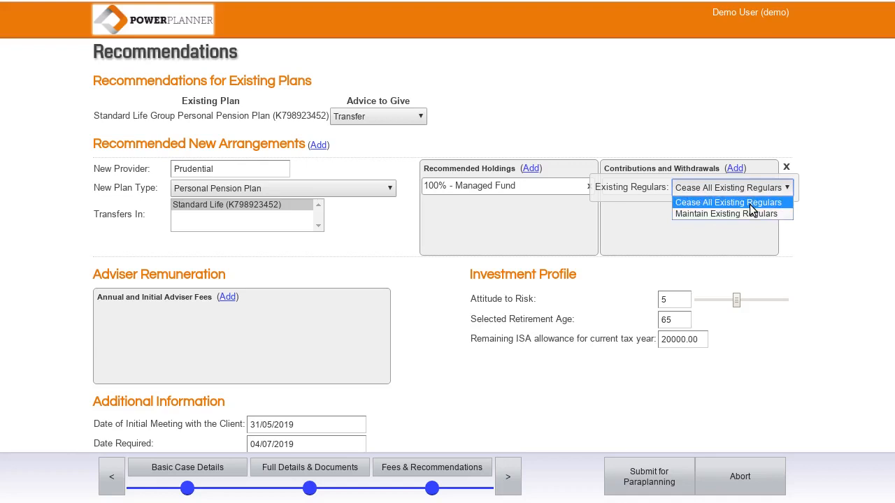
click(750, 204)
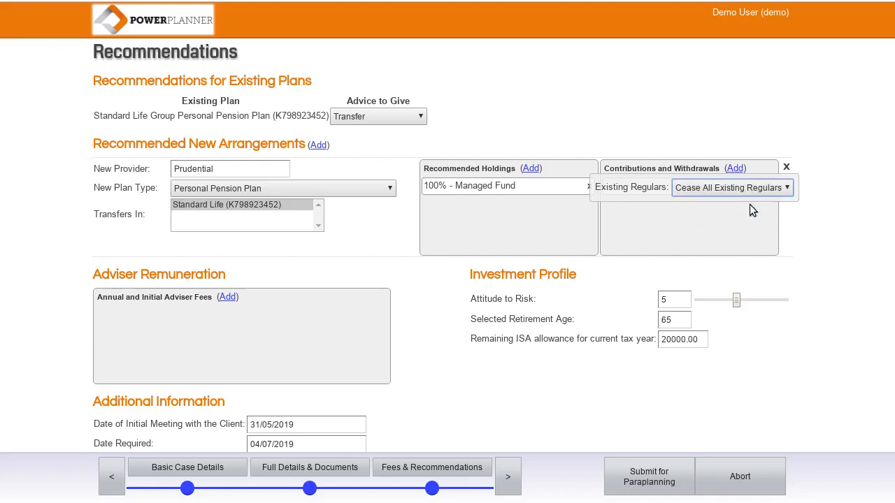
click(715, 220)
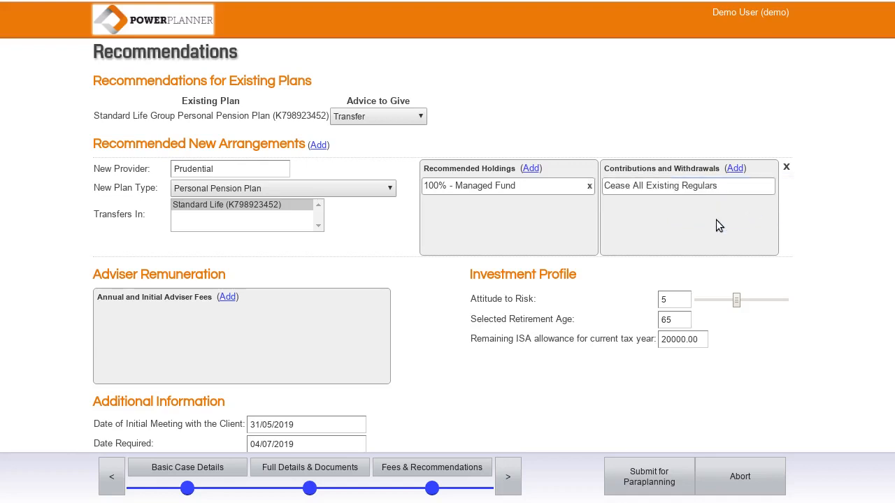
Step: Add a Monthly Gross Employee Contribution of £150 to the Prudential plan
click(732, 169)
click(631, 210)
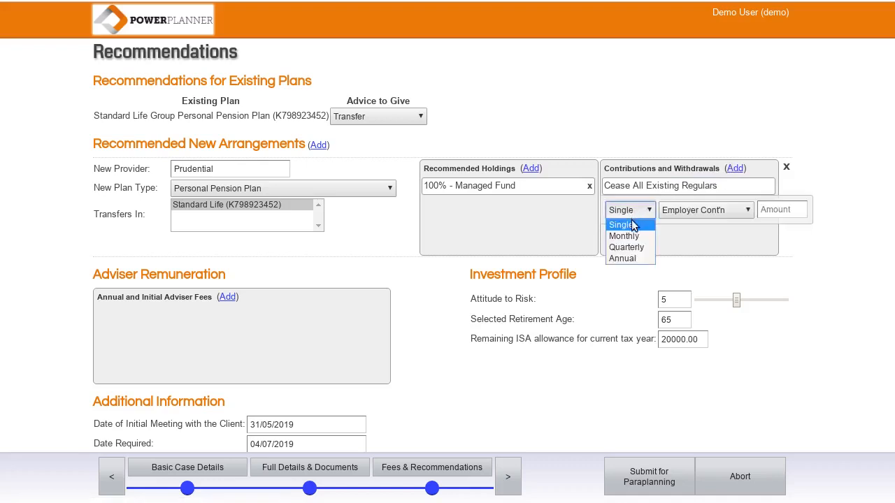
click(630, 236)
click(710, 211)
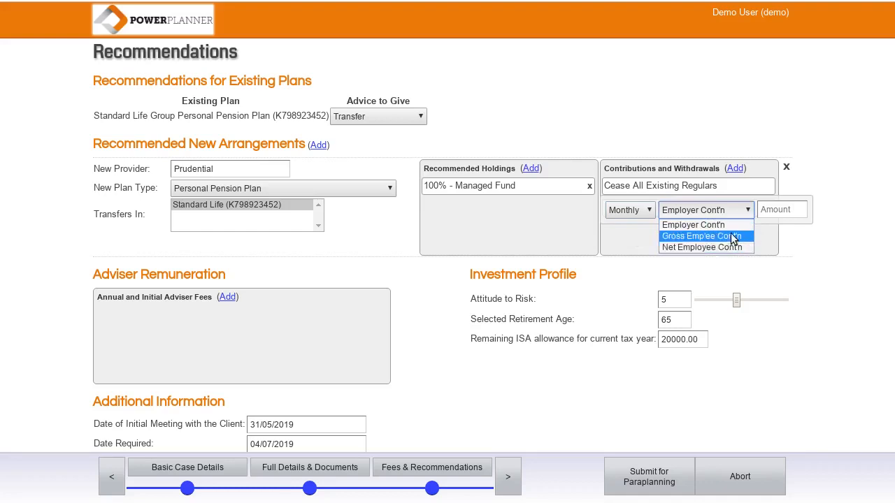
click(710, 237)
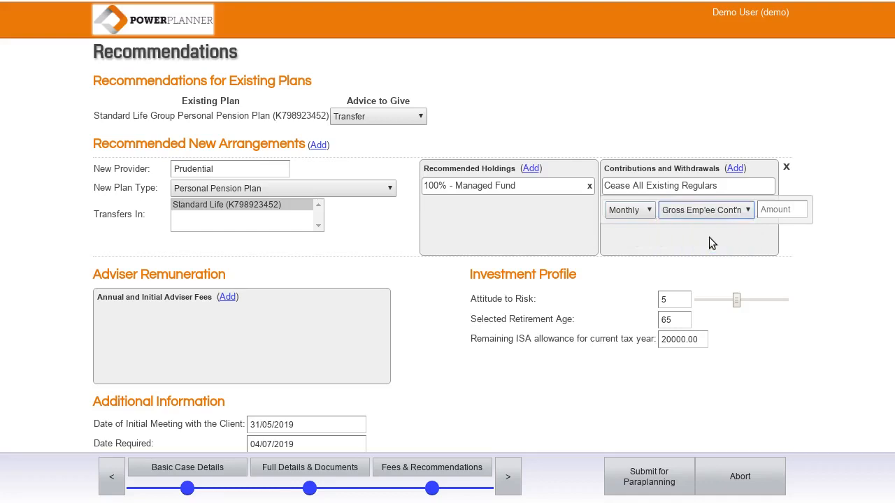
click(778, 206)
text(150)
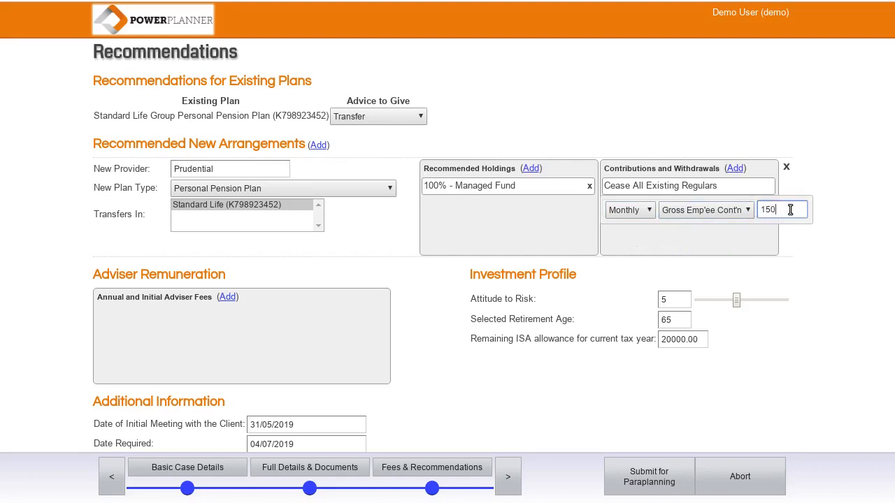
key(Return)
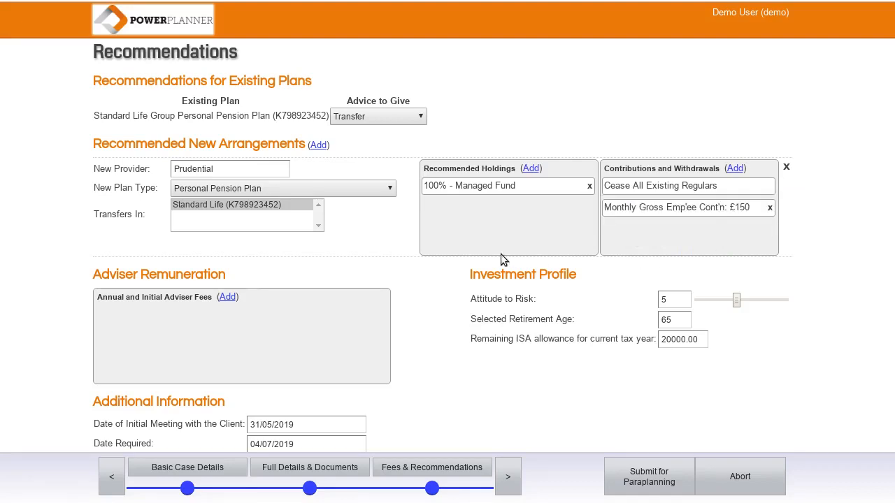
Step: Add a £500 Implementation of Recommendations adviser fee paid directly
click(228, 298)
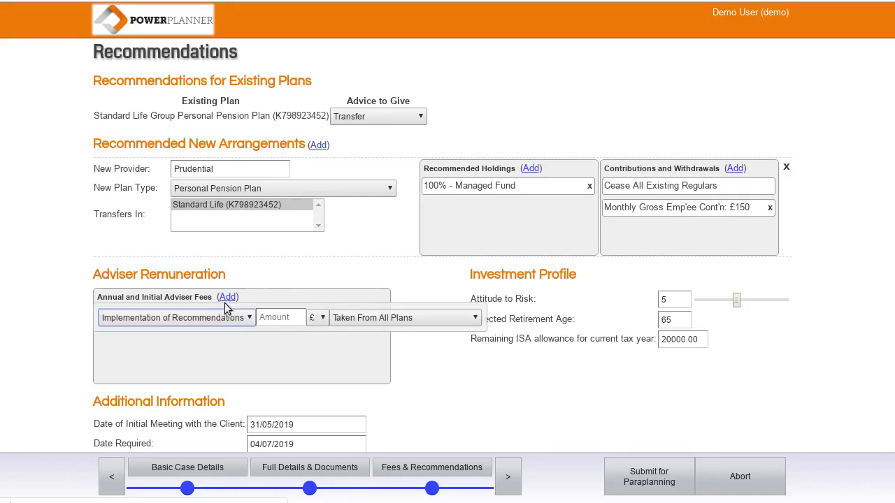
click(285, 316)
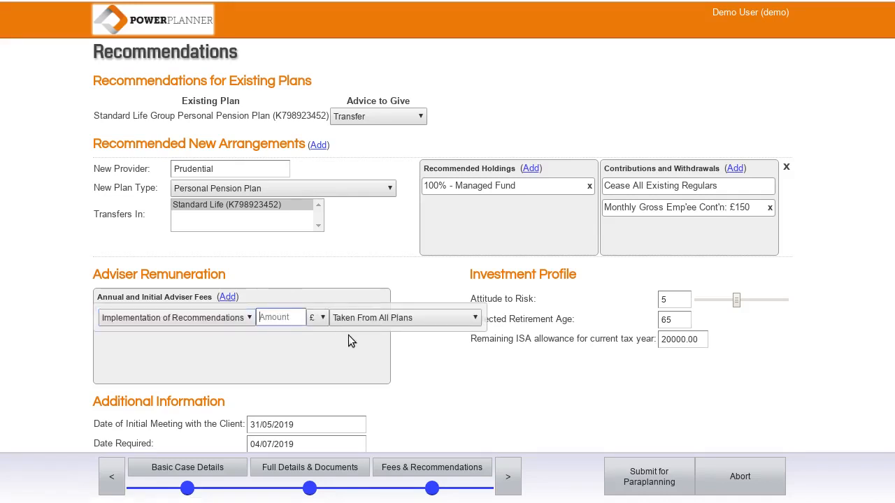
text(500)
click(409, 320)
click(394, 355)
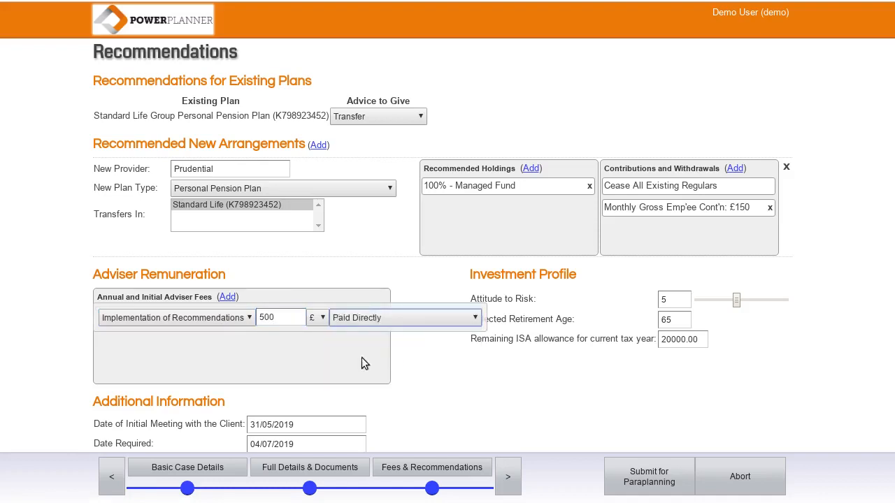
click(297, 361)
Step: Add a 0.5% Ongoing Services fee taken from the Prudential Personal Pension Plan
click(228, 299)
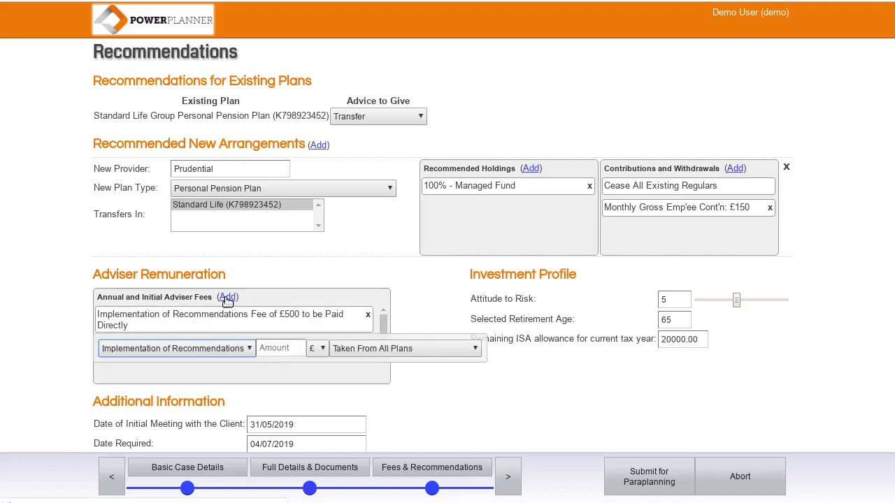
click(177, 348)
click(175, 376)
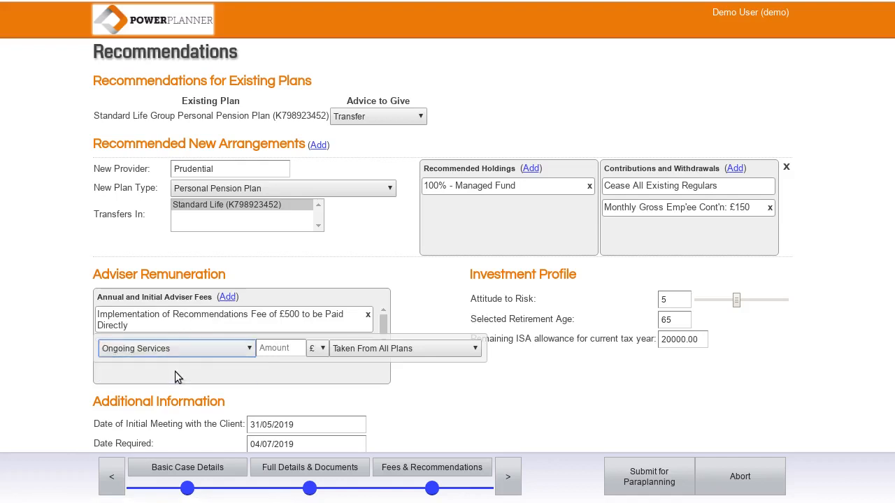
click(282, 348)
text(0.5)
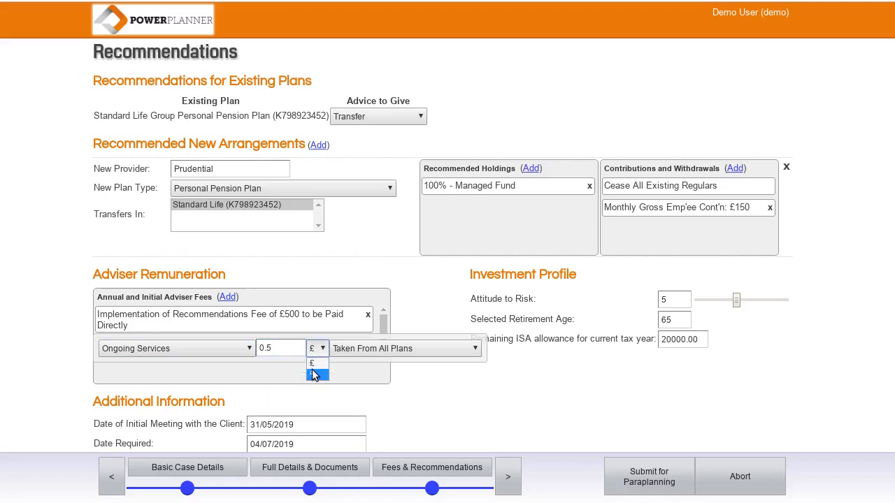
click(313, 373)
click(357, 350)
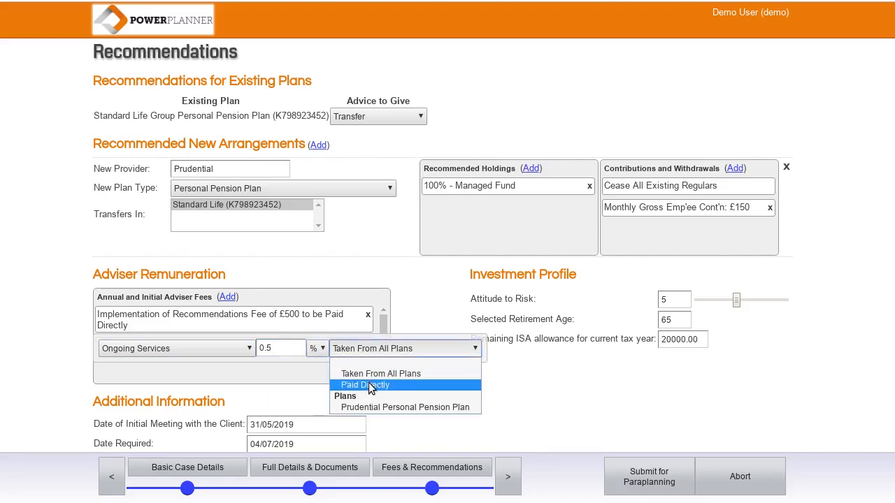
click(384, 407)
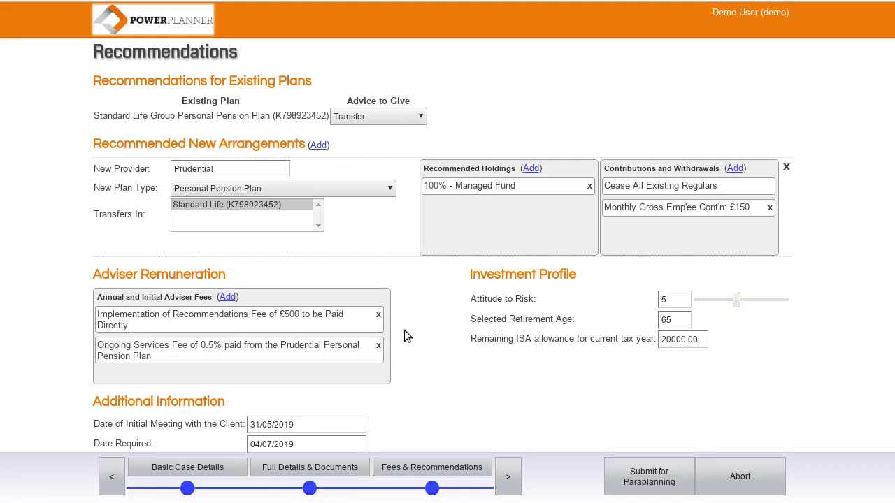
Step: Add the advice note 'The new fund is a PruFund Growth Series E' and submit for paraplanning
scroll(404, 330, down, 2)
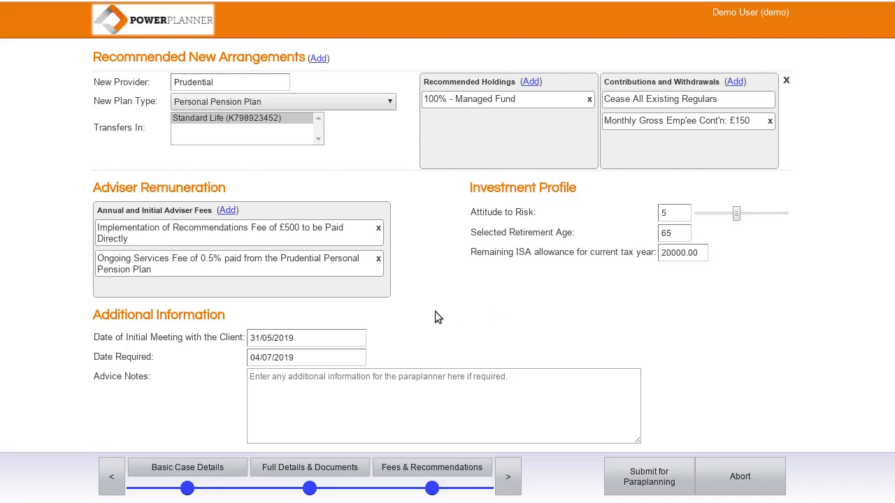
scroll(187, 405, down, 1)
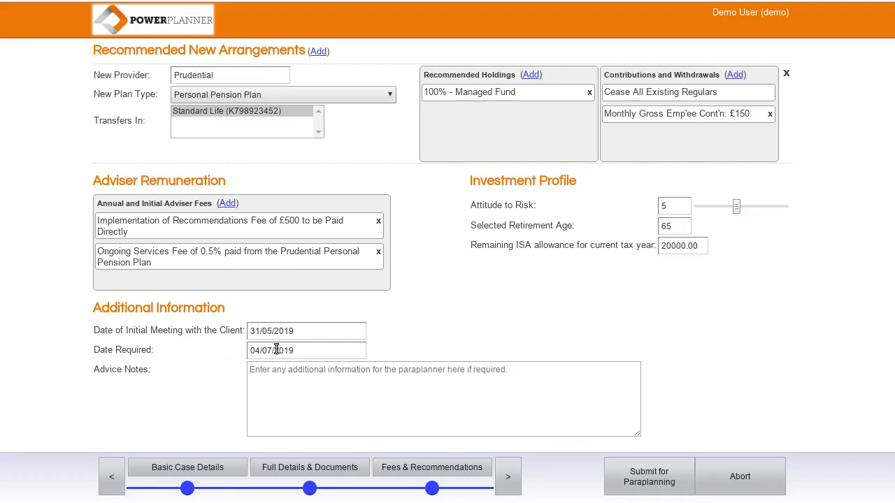
click(308, 402)
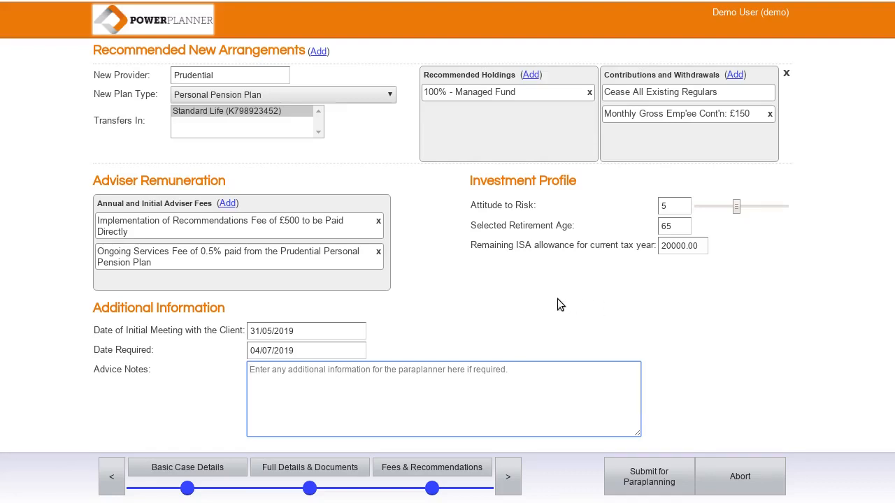
text(The ne)
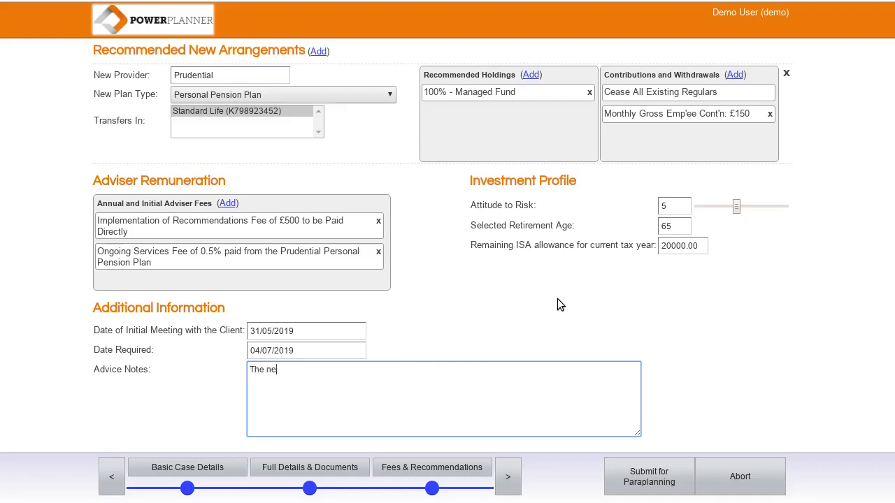
text(w fund is a PruFund Growth Series E.)
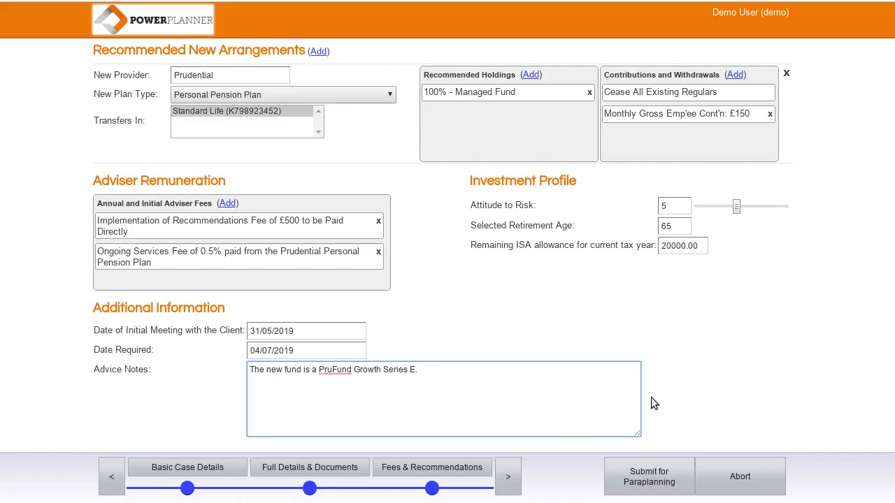
click(651, 487)
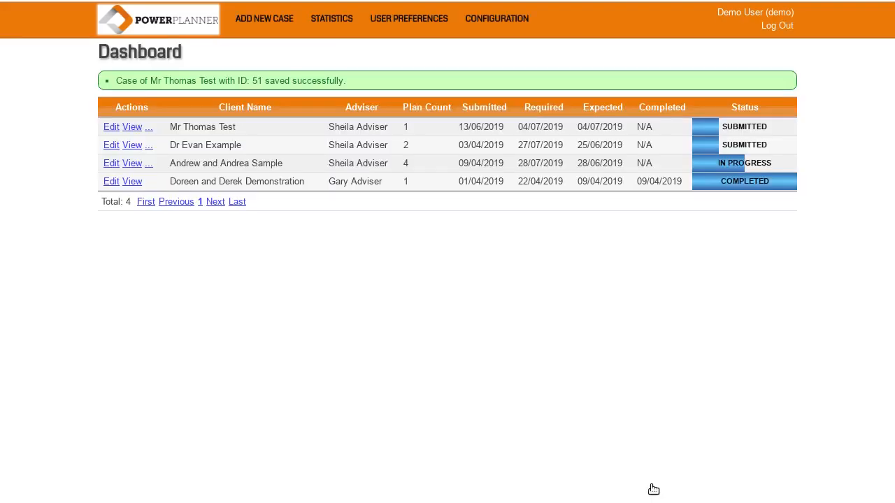